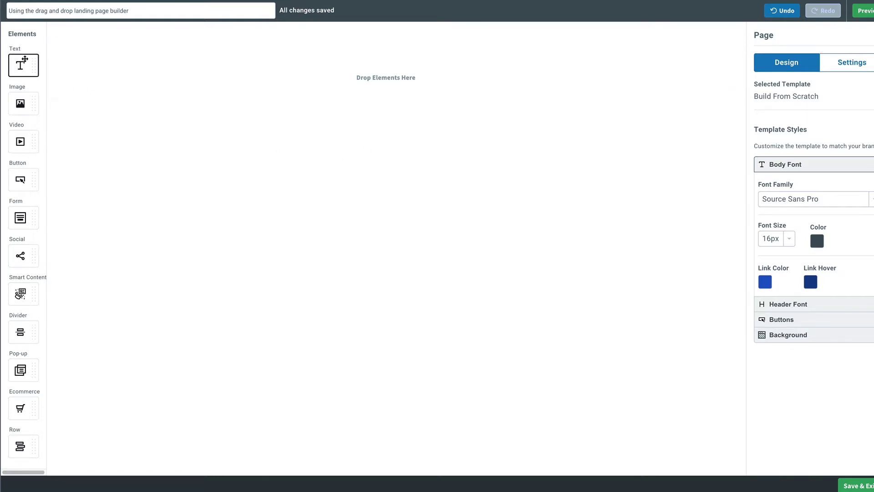
Step: Add a text element to the empty page, write sample paragraphs beginning "Here is where you can write your content.", and delete the element
drag(23, 65, 335, 68)
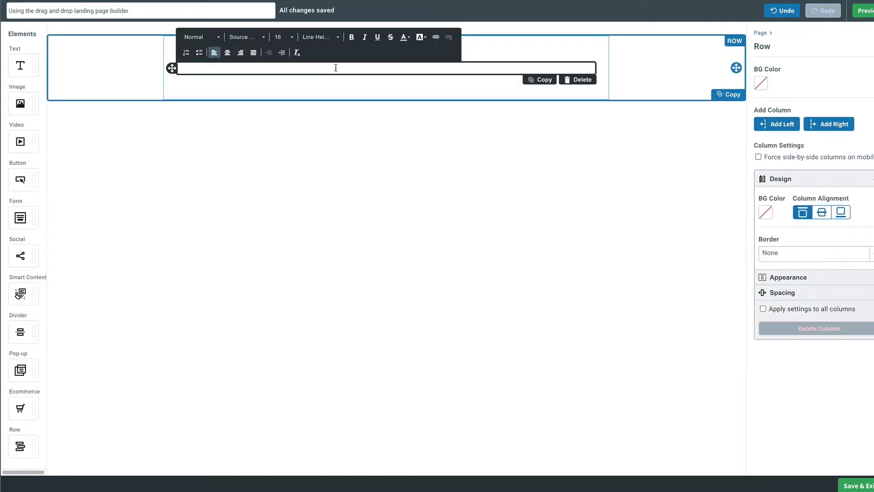
text(Here is where you can write your con)
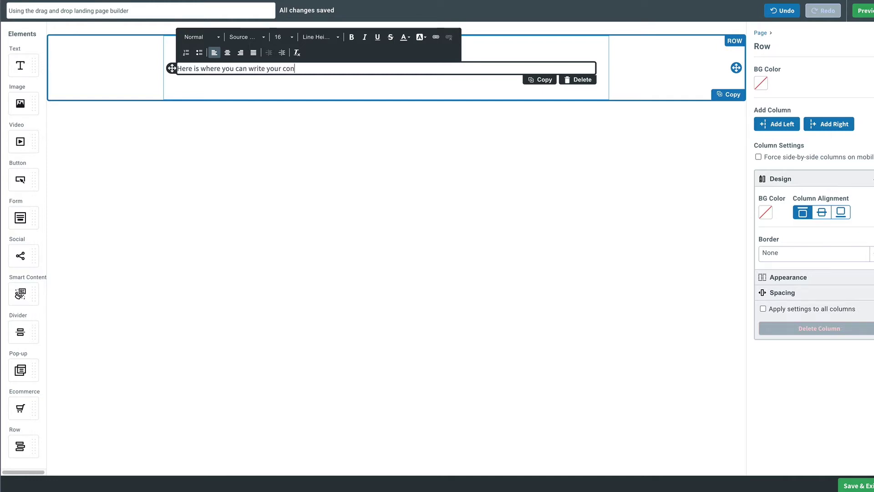
text(ente)
key(BackSpace)
key(BackSpace)
text(tent)
text(You can write one sentence or one paragraph. This content can be as long as you would like and would contain information about your business, your product and what you can to offer to your audience. Some people write emails that are very long. Some write emails that are very short. Make sure that every time you send out an email it contains something useful for your subscribers.  What is useful? Dates and times of events. Teaching people how to do something. Showing people the benefits or your product or service. Even content such as frequently asked question or other material sourced from your subscribers is helpful.)
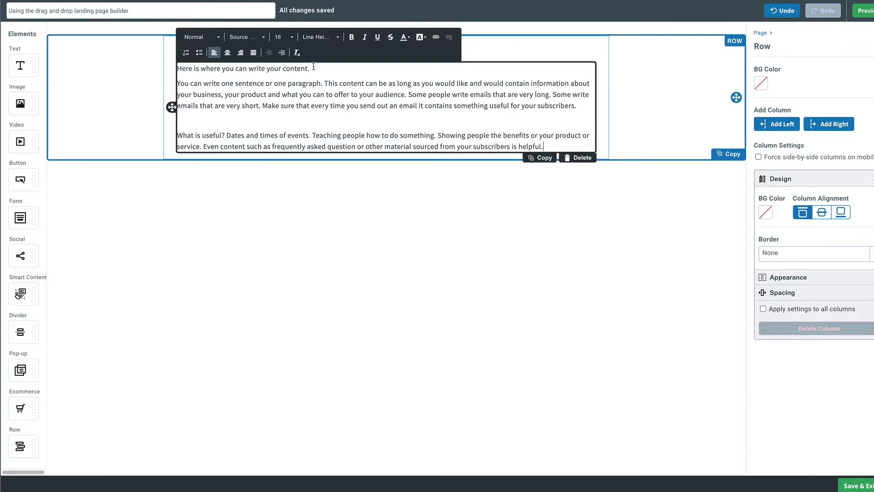
click(582, 158)
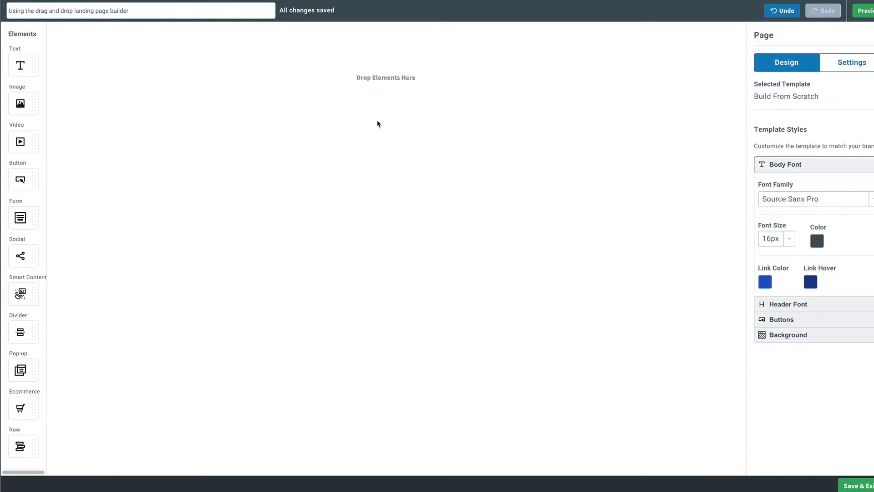
Step: Add an image element to the page and fill it with the stock photo of a woman working on a laptop by a window
drag(25, 107, 327, 91)
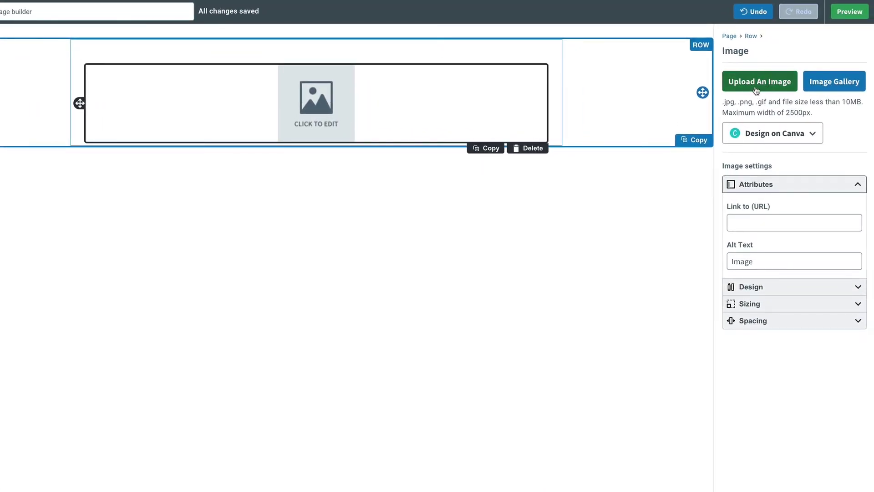
click(836, 82)
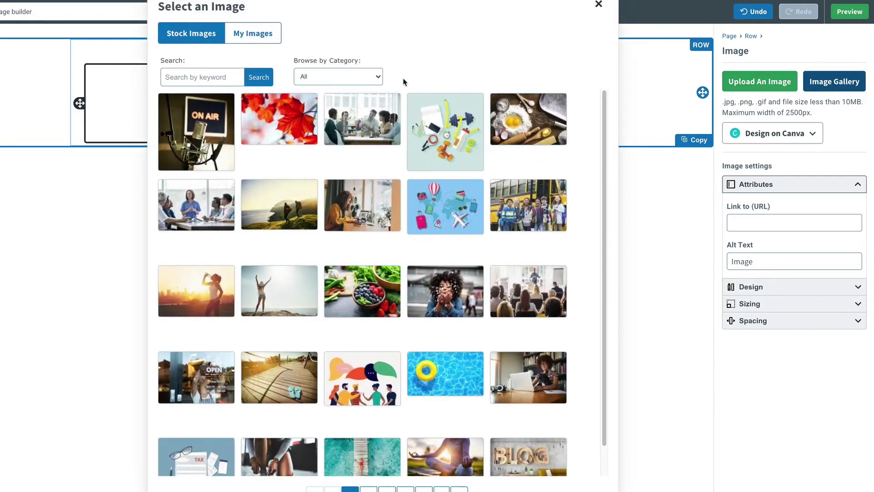
click(246, 41)
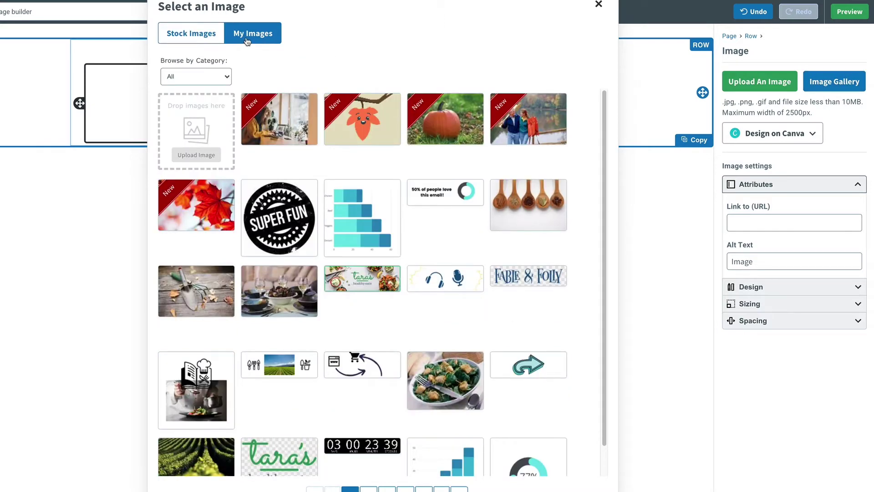
click(203, 40)
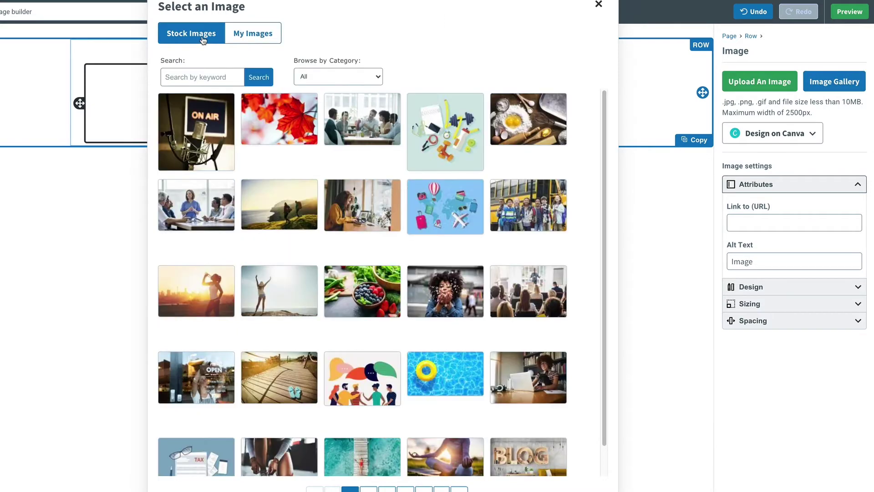
click(333, 196)
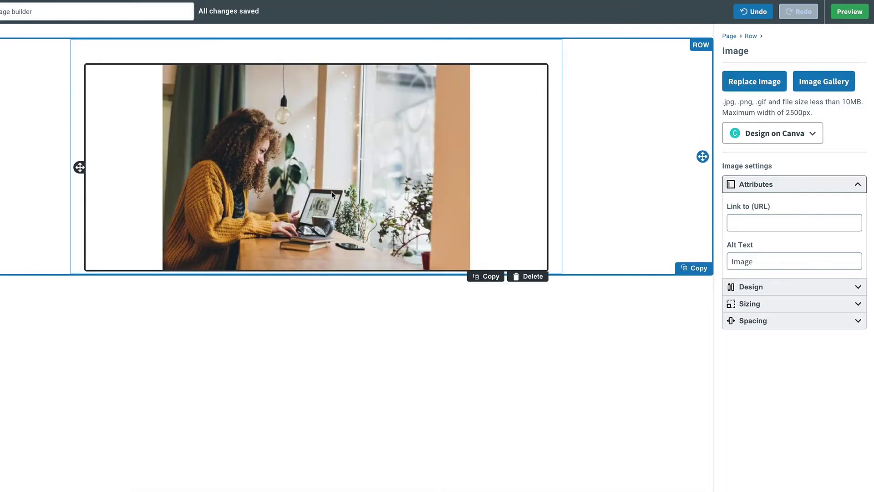
Step: Open a Header design in Canva to browse its templates and elements, and delete the image element from the landing page
click(813, 137)
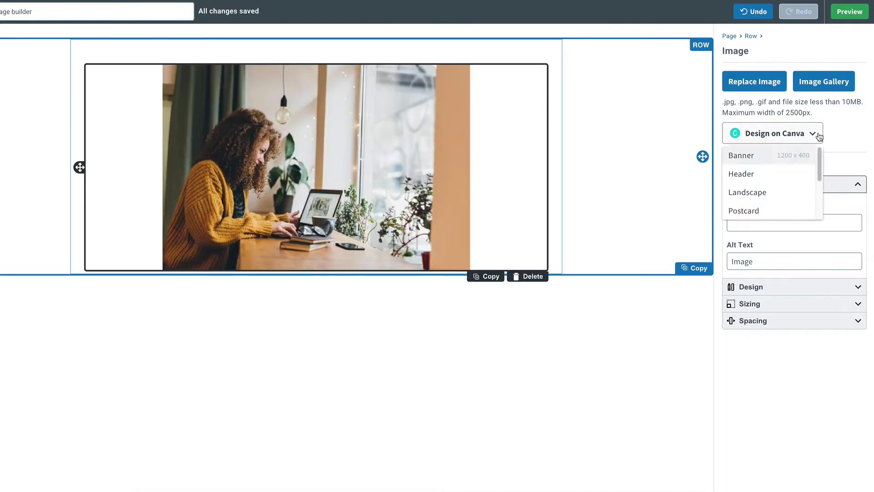
click(793, 176)
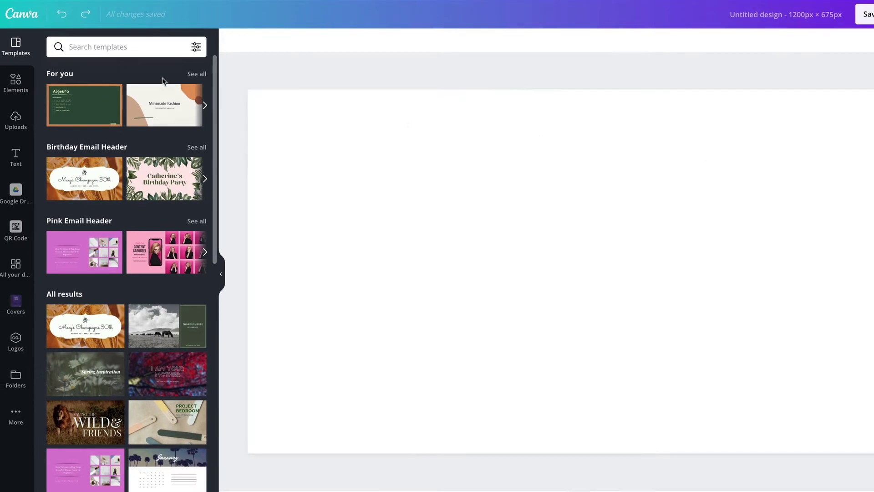
scroll(48, 78, down, 4)
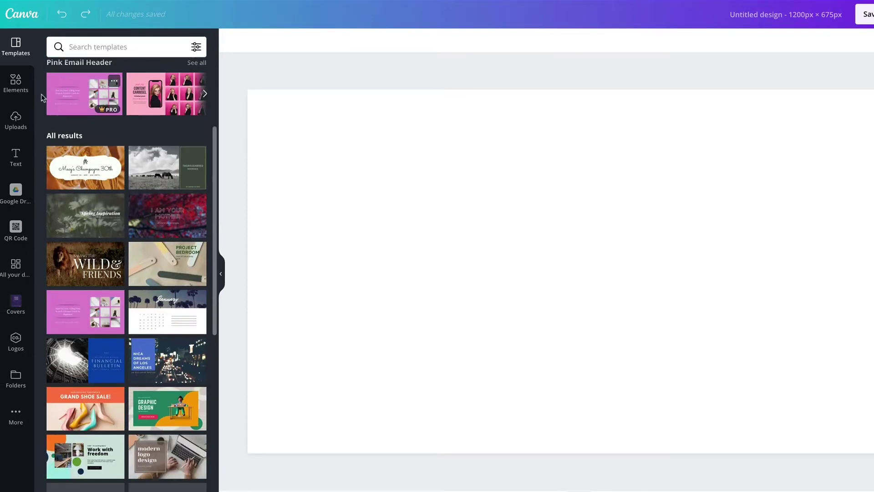
click(31, 88)
scroll(70, 91, down, 2)
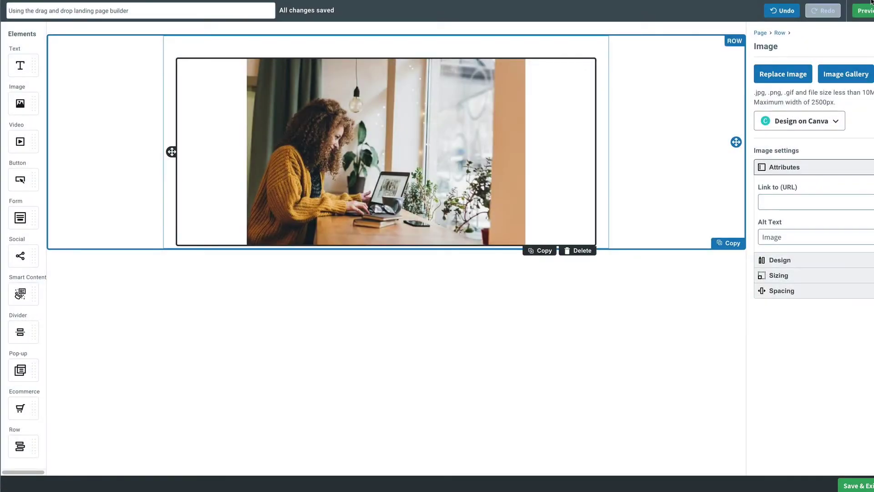
click(577, 250)
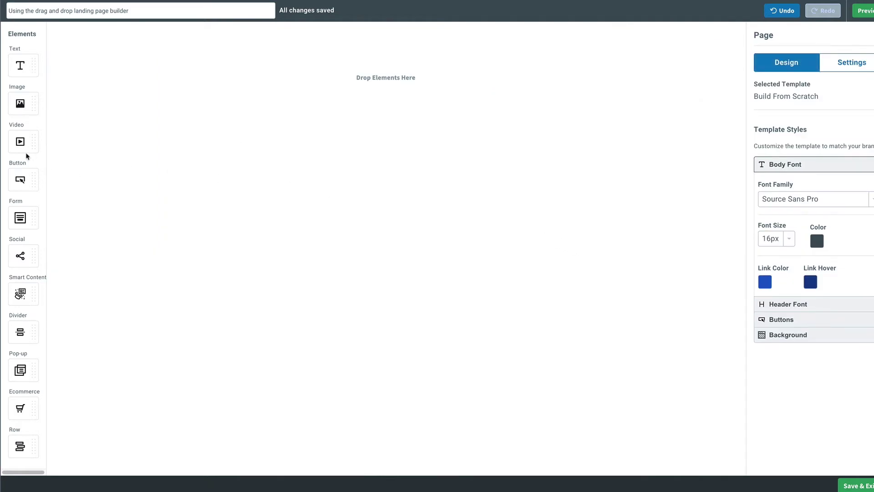
drag(23, 144, 330, 73)
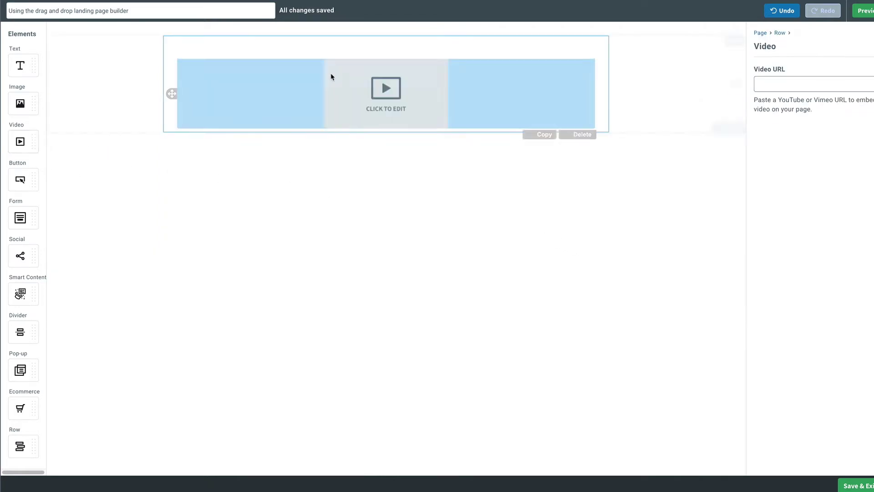
click(778, 83)
right_click(779, 82)
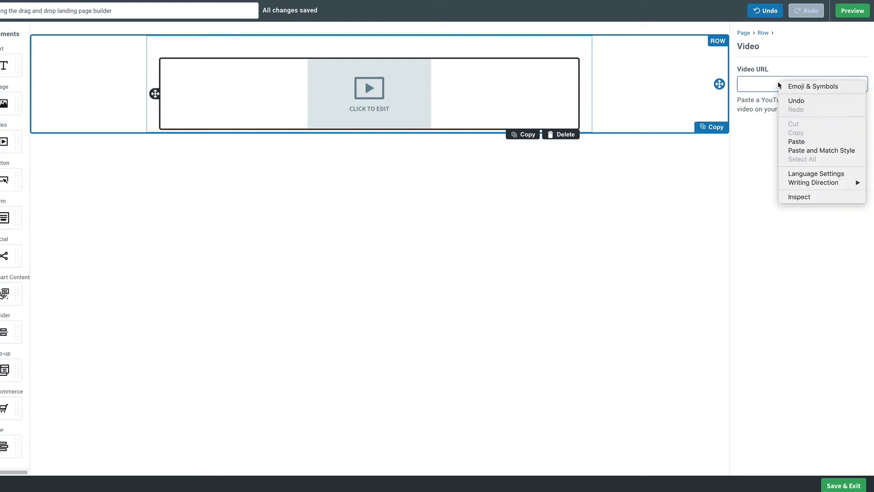
click(806, 141)
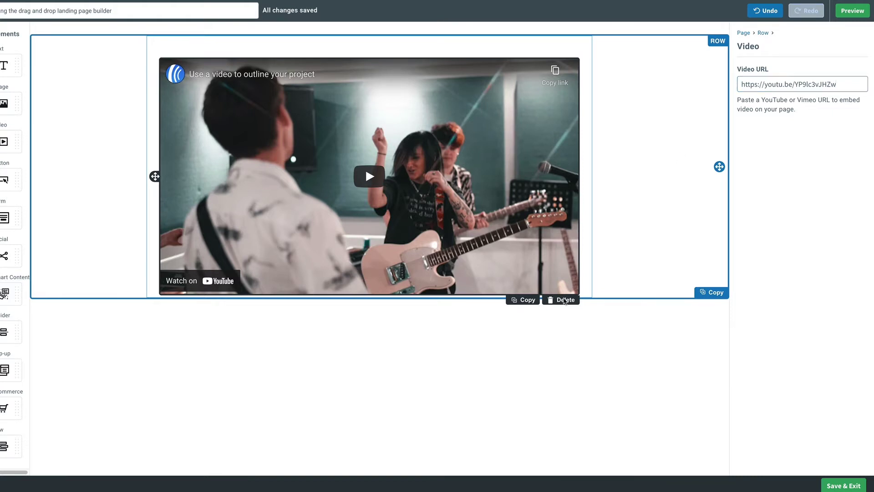
click(564, 301)
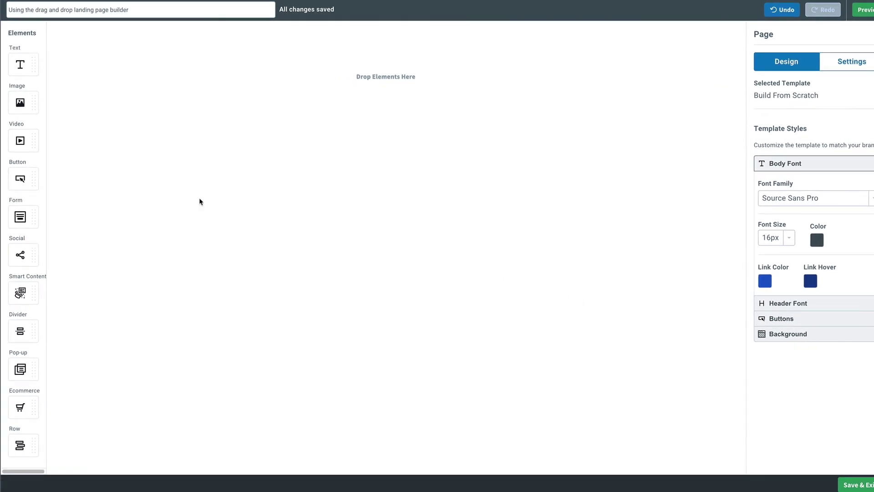
drag(25, 178, 398, 75)
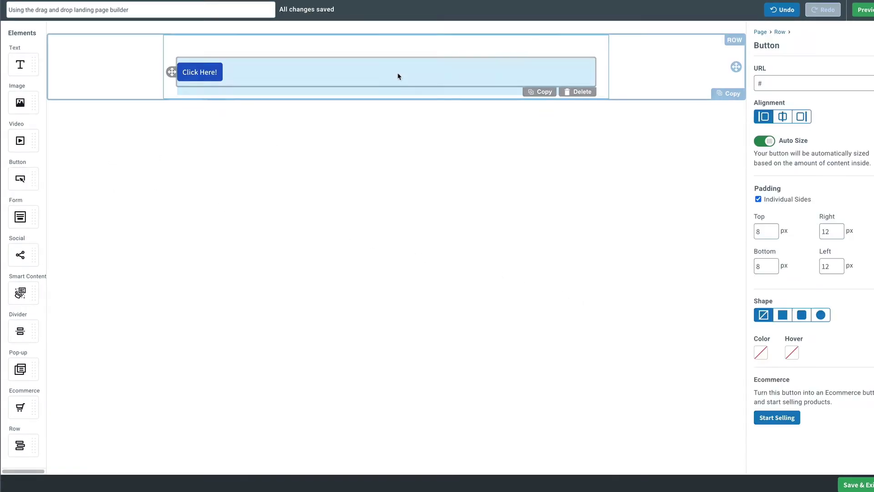
triple_click(210, 71)
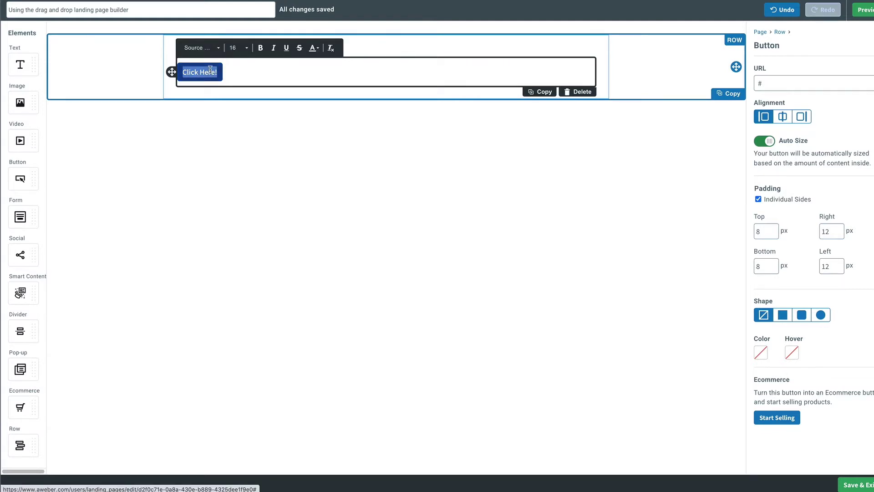
text(Click to learn more!)
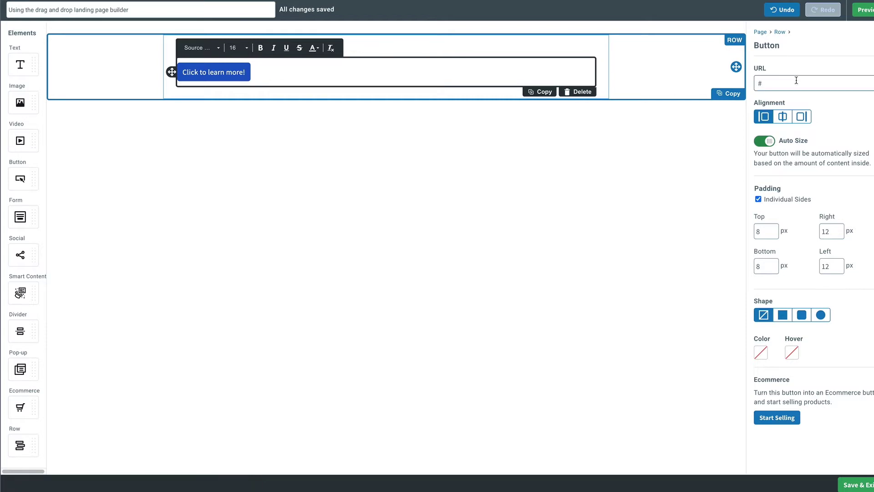
text(aweber.com)
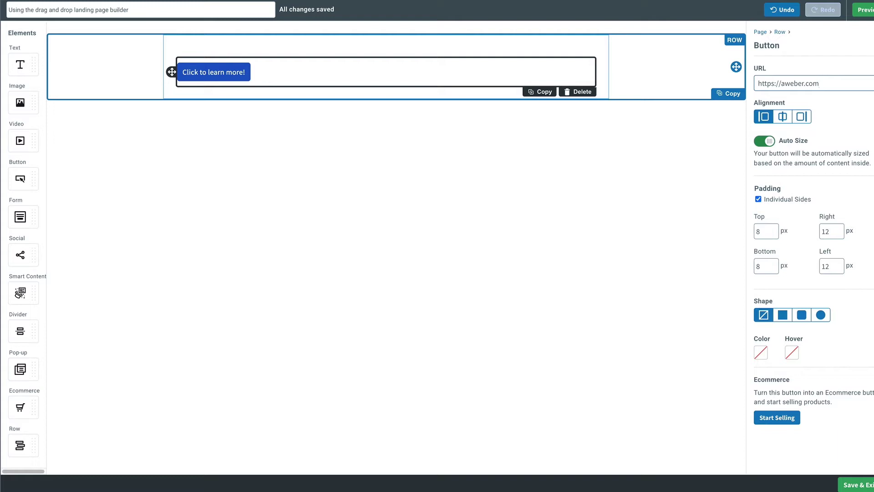
Step: Center the button and, with Auto Size off, narrow it to about two thirds of the column width
click(783, 116)
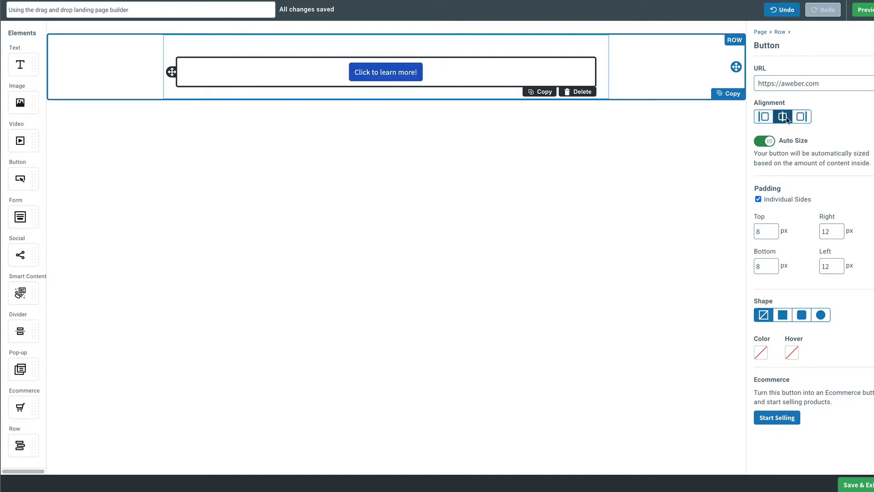
click(769, 142)
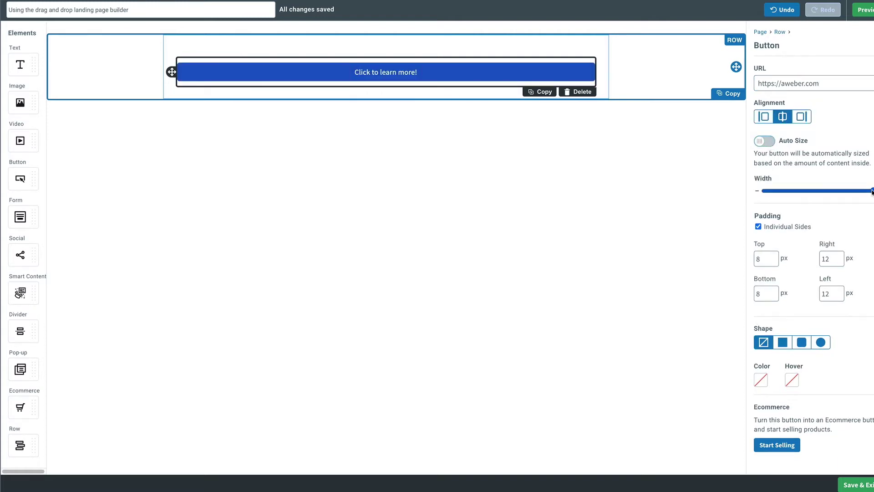
drag(867, 190, 838, 193)
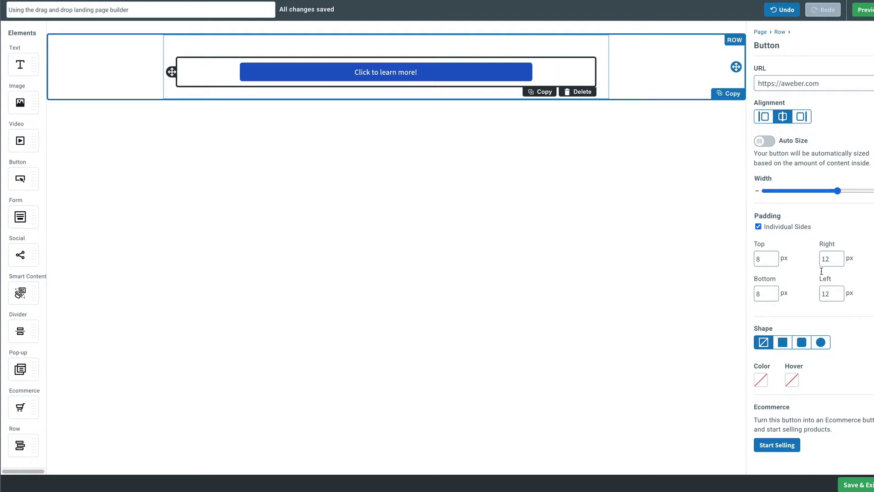
Step: Try the button shapes, ending on the fully rounded pill shape, and delete the button element
click(789, 340)
click(807, 345)
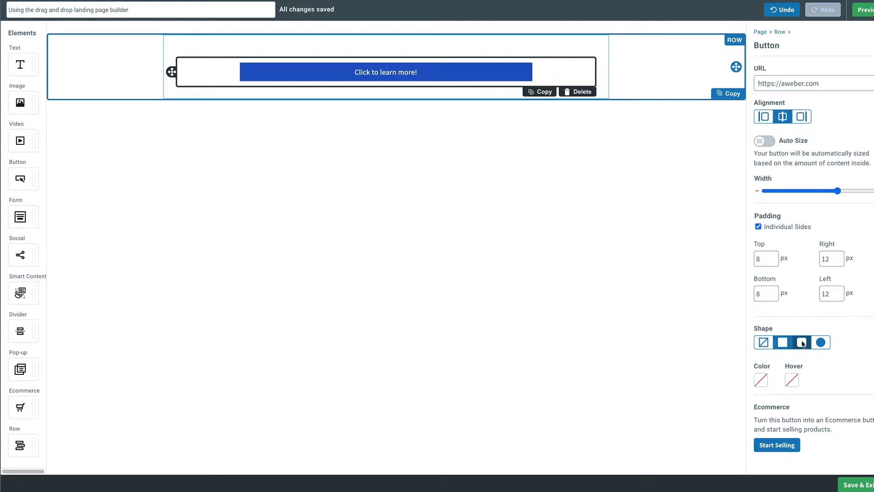
click(820, 344)
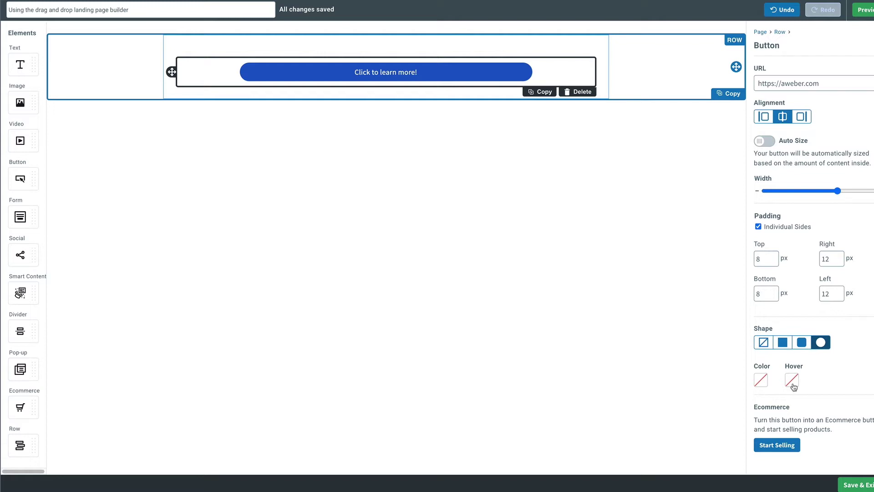
click(574, 93)
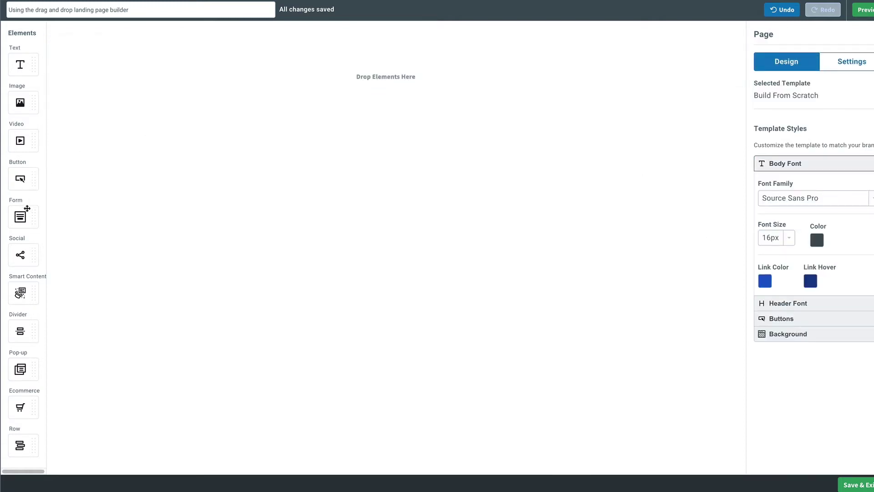
Step: Add a sign-up form whose submissions are tagged "signed up through my form", and delete the form element
drag(22, 214, 320, 75)
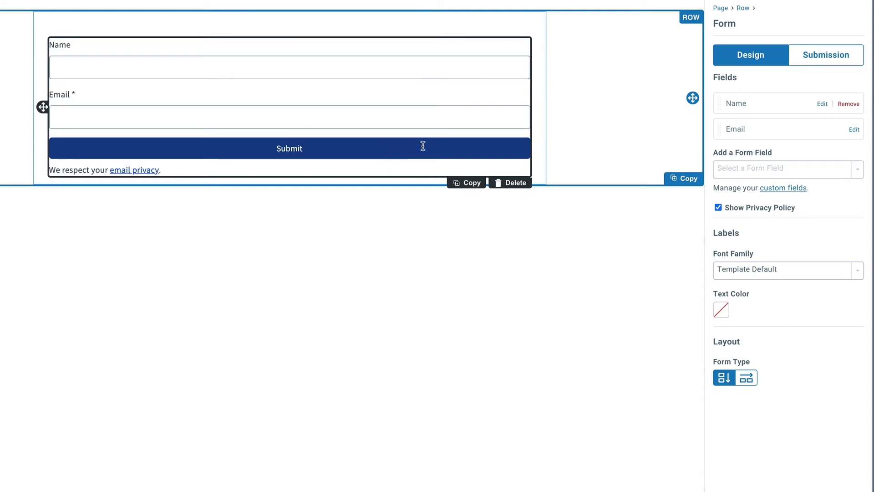
click(803, 58)
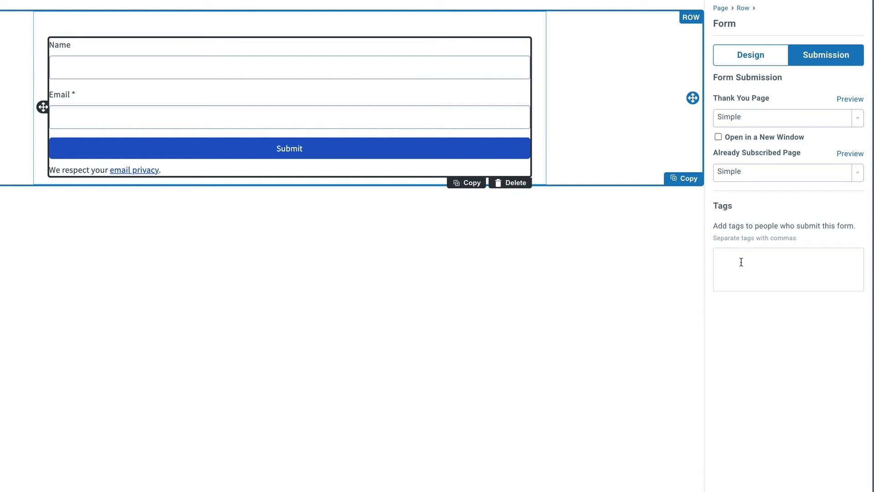
text(through my form)
key(Return)
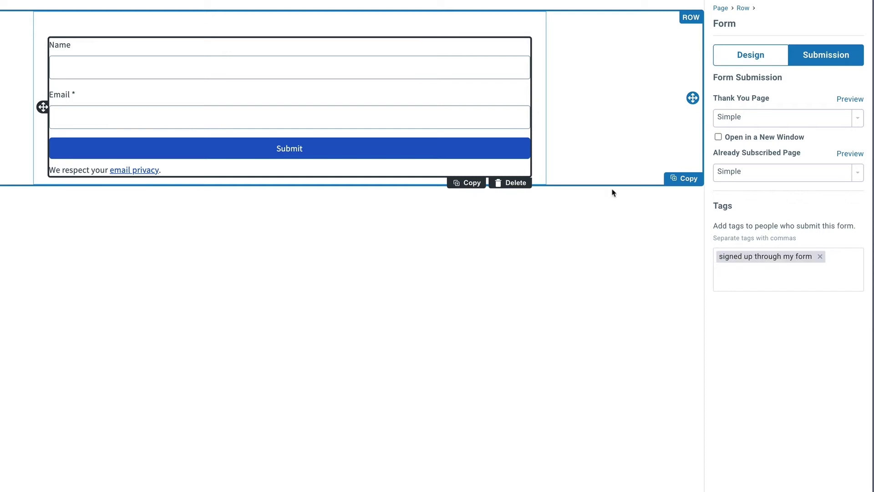
click(515, 182)
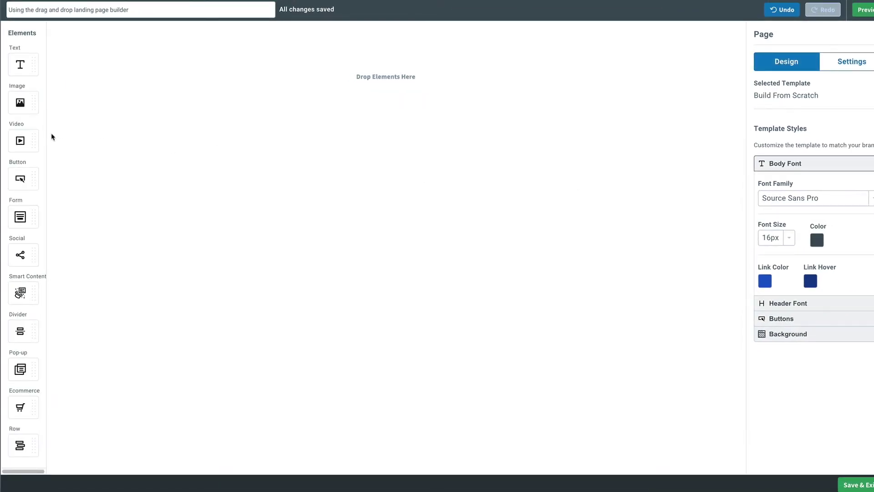
Step: Add a social element to the page with large, center-aligned icons
drag(20, 255, 323, 71)
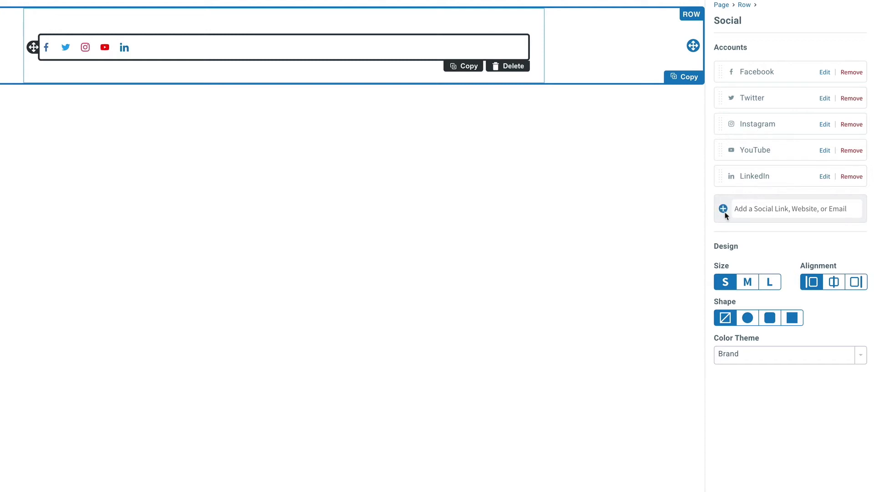
click(767, 283)
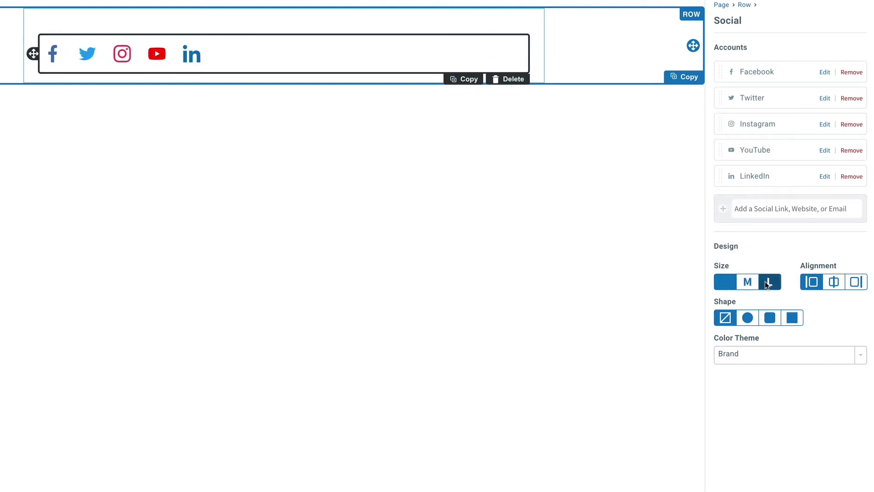
click(834, 282)
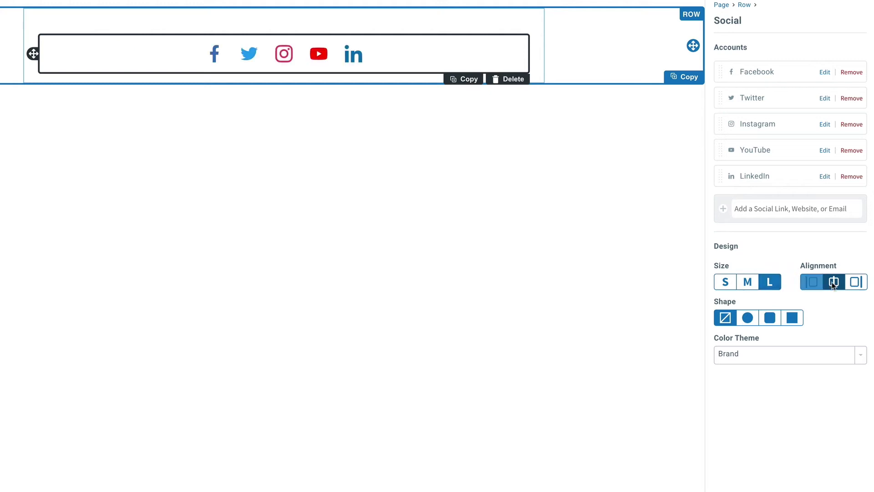
Step: Give the social icons the rounded-square shape, try the Black and White color themes, and delete the social element
click(768, 318)
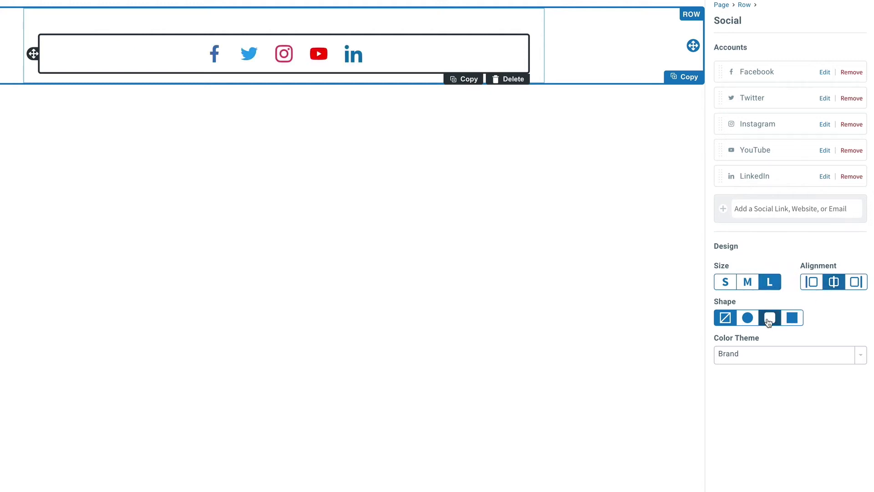
click(856, 357)
click(843, 390)
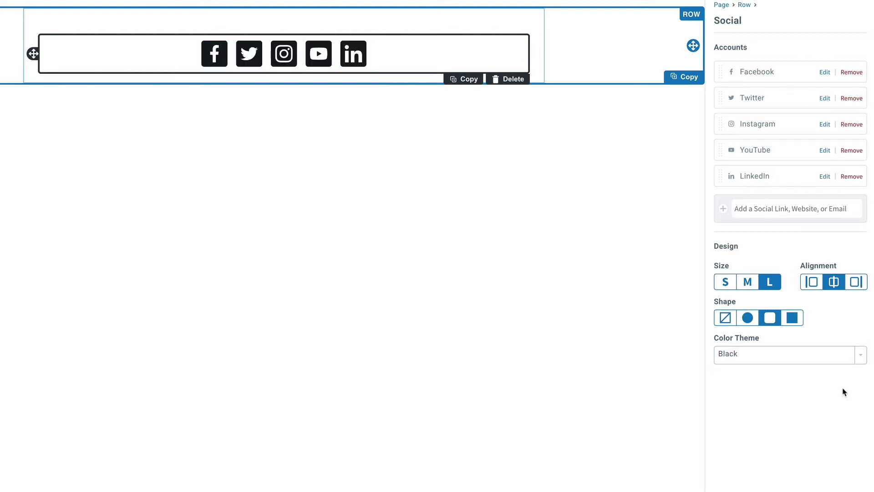
click(847, 357)
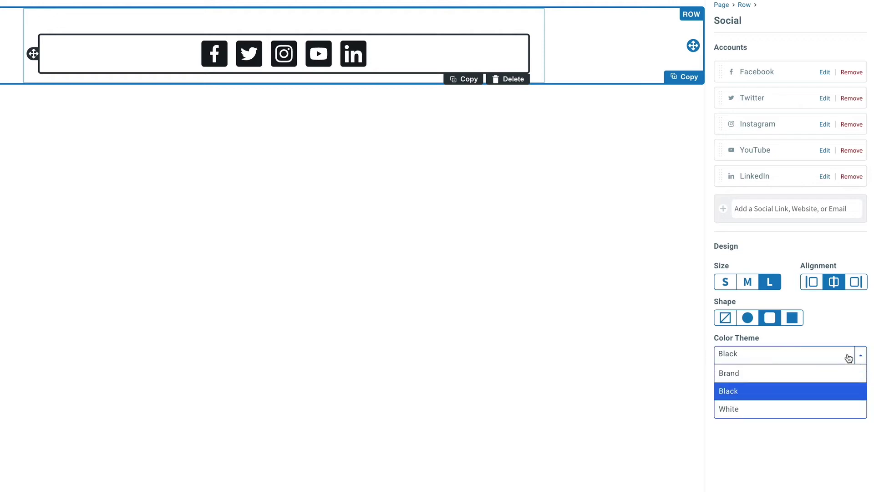
click(833, 408)
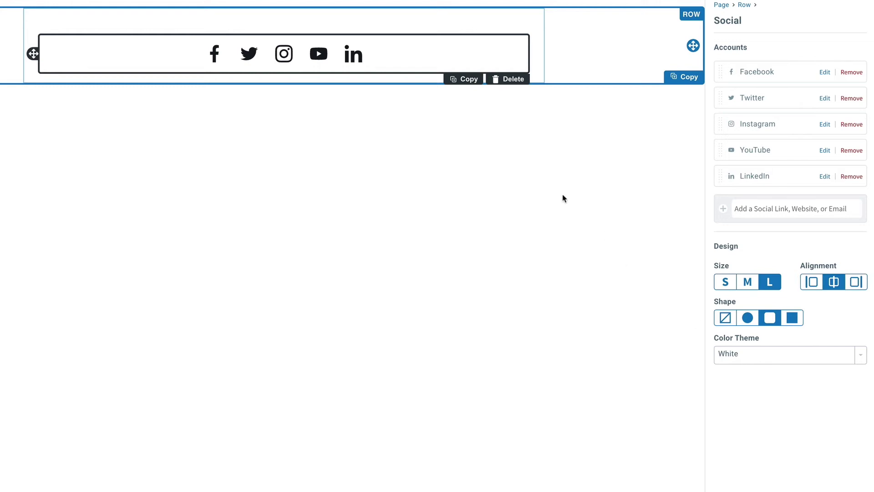
click(516, 81)
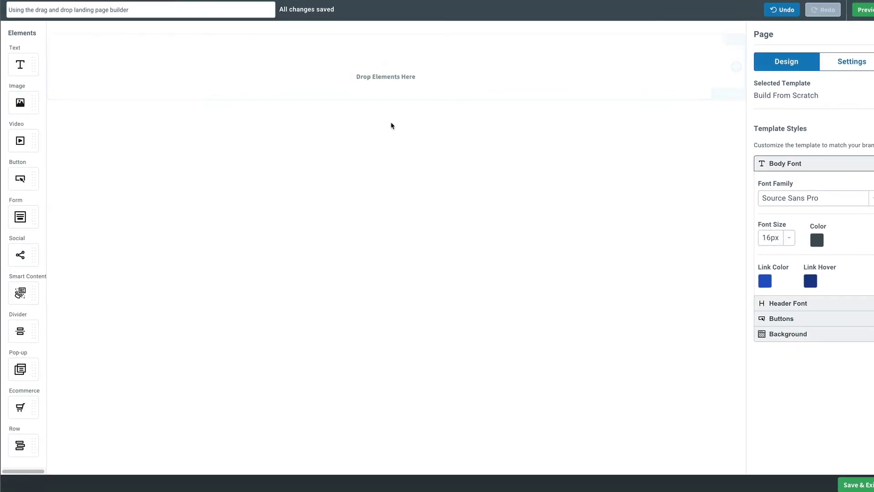
Step: Add a Smart Content element, paste the podcast episode URL into it, and delete the element
drag(29, 297, 393, 109)
click(799, 84)
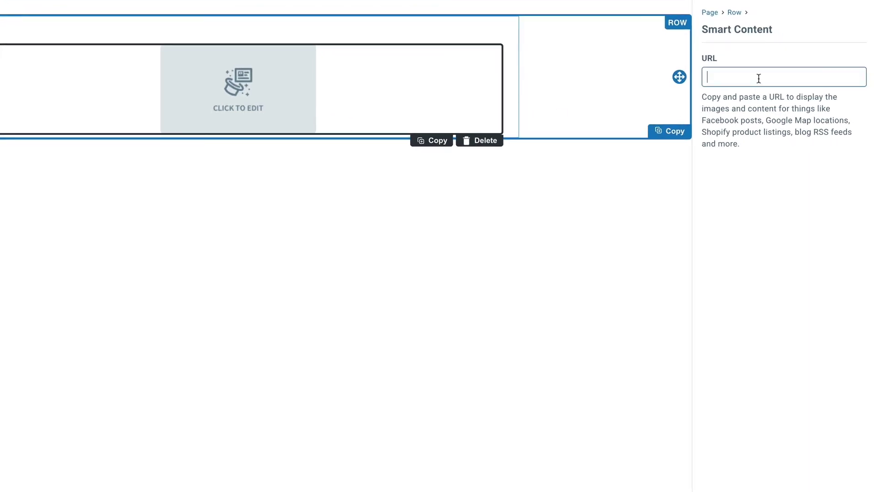
right_click(800, 85)
click(785, 158)
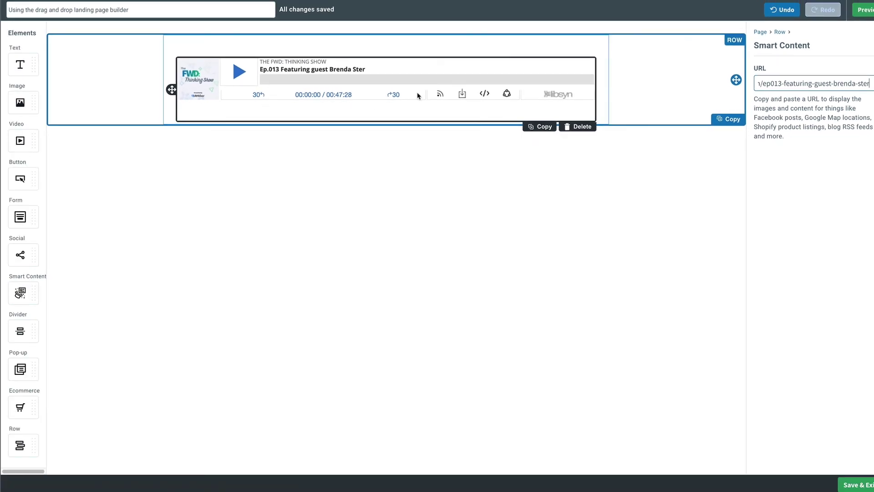
click(587, 126)
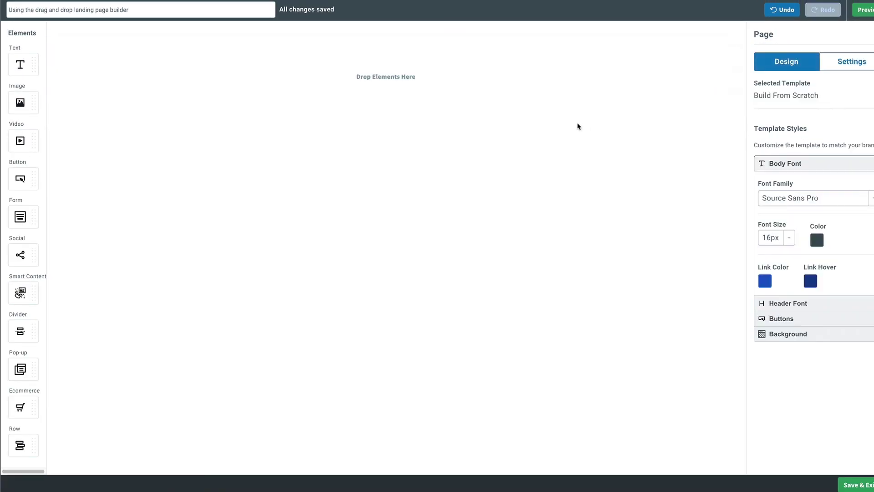
Step: Add a divider to the page, set its width to 20 px and color it blue (#0F37D6)
drag(27, 332, 383, 58)
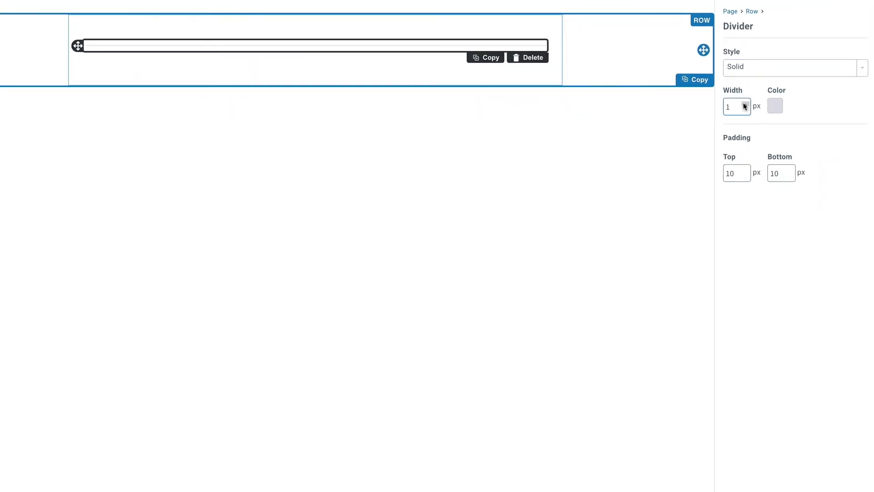
click(745, 105)
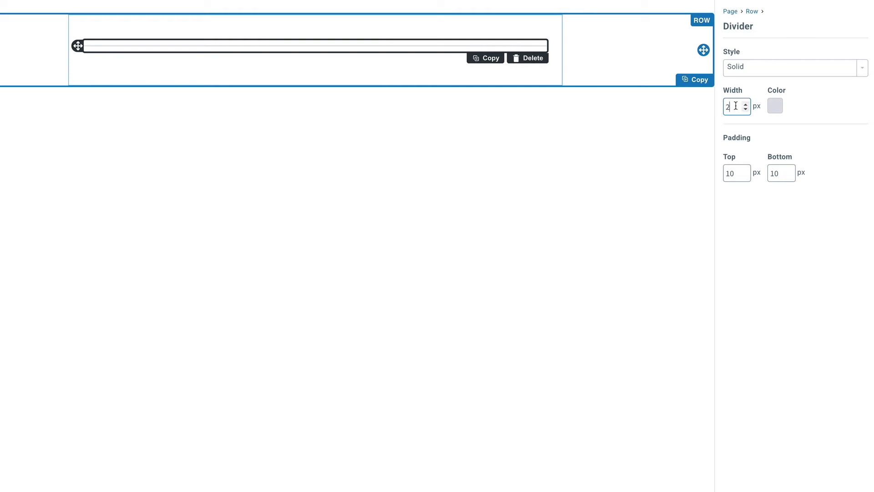
text(20)
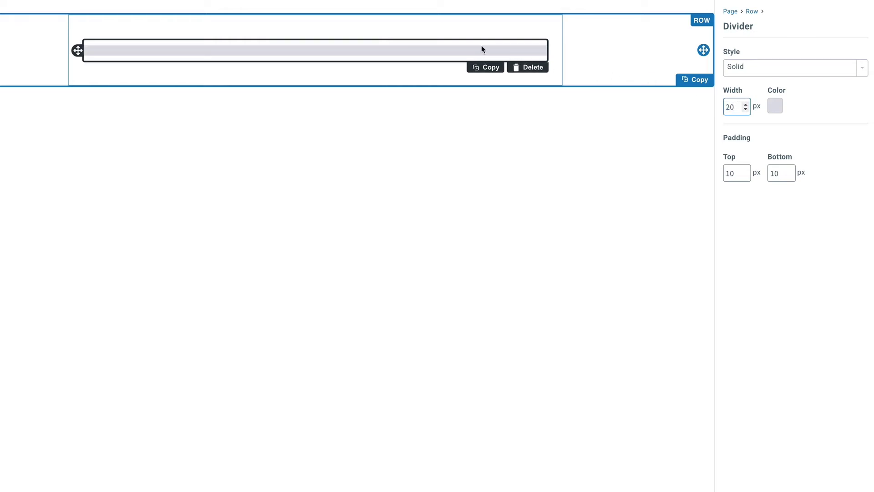
click(774, 107)
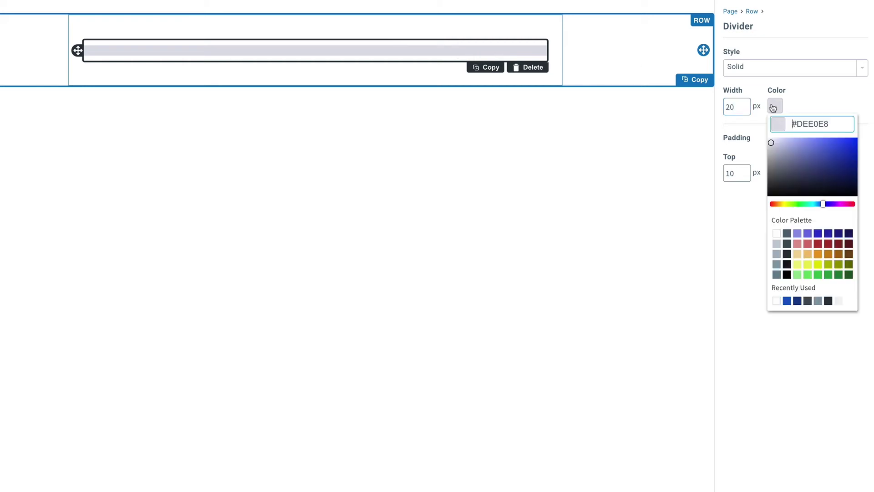
drag(780, 140, 852, 148)
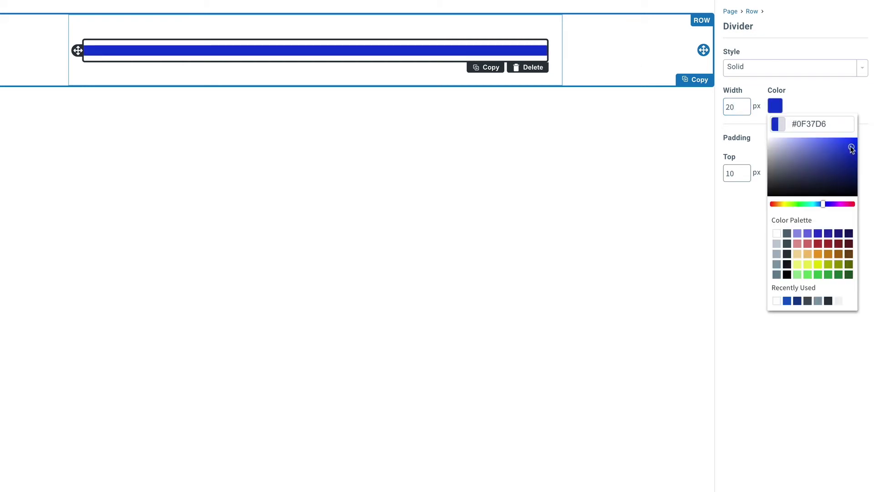
click(831, 105)
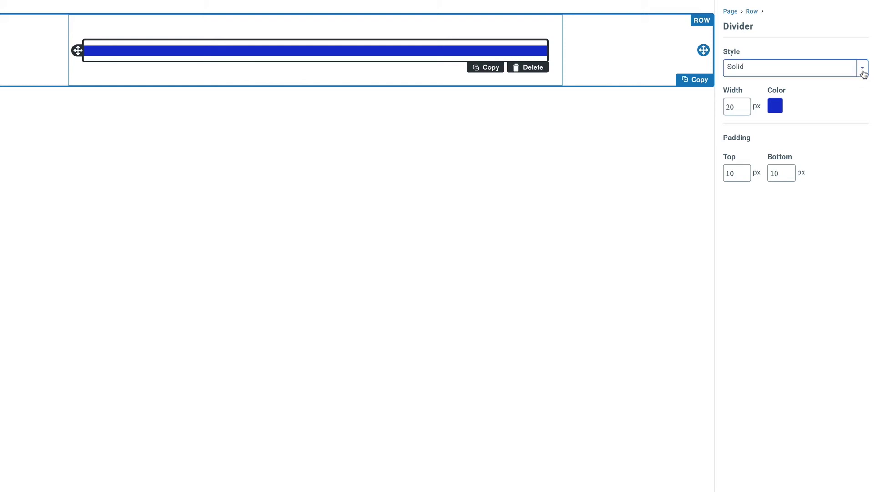
Step: Set the divider's style to None and delete the divider element
click(862, 69)
click(850, 86)
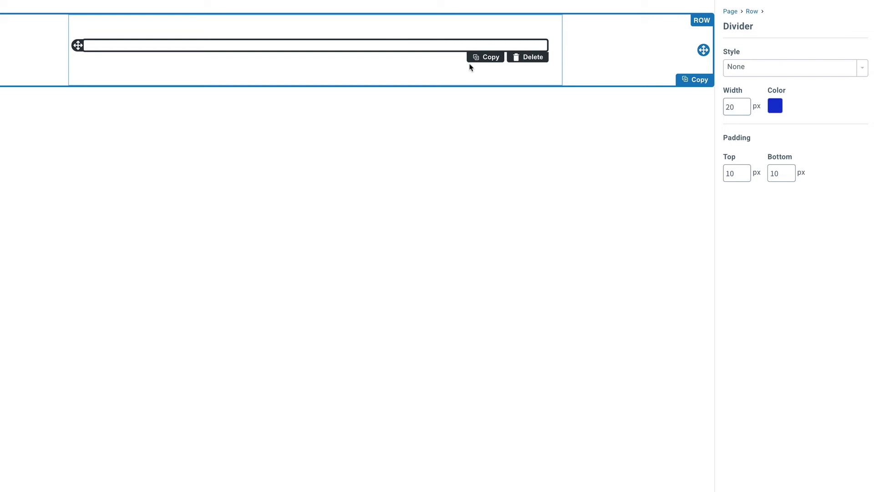
click(541, 60)
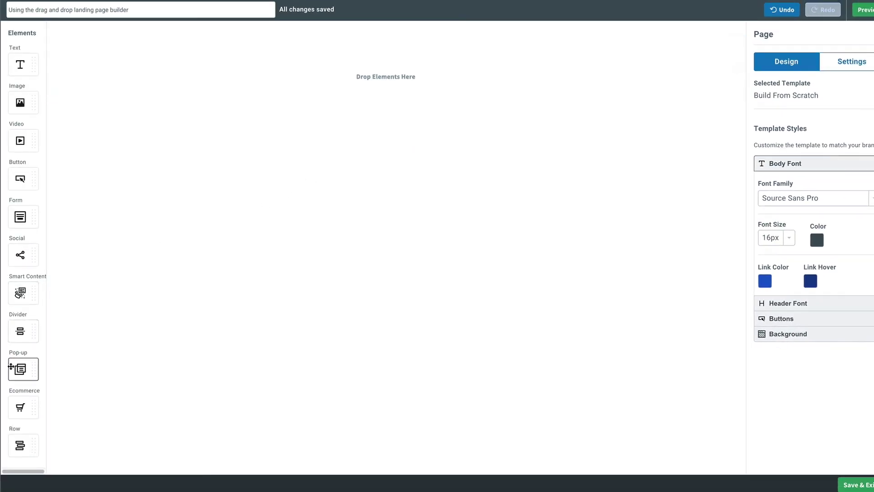
Step: Add a pop-up element to the page, try the button trigger, and return it to the delay-based trigger
drag(20, 369, 398, 71)
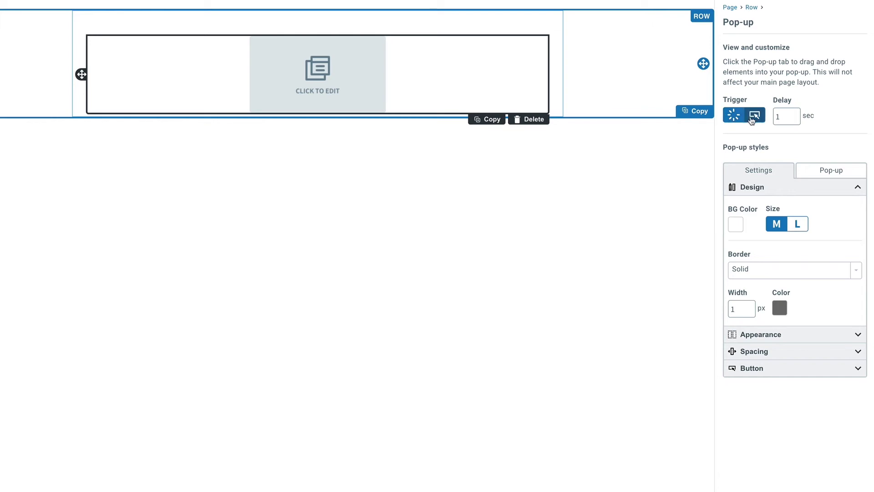
click(754, 115)
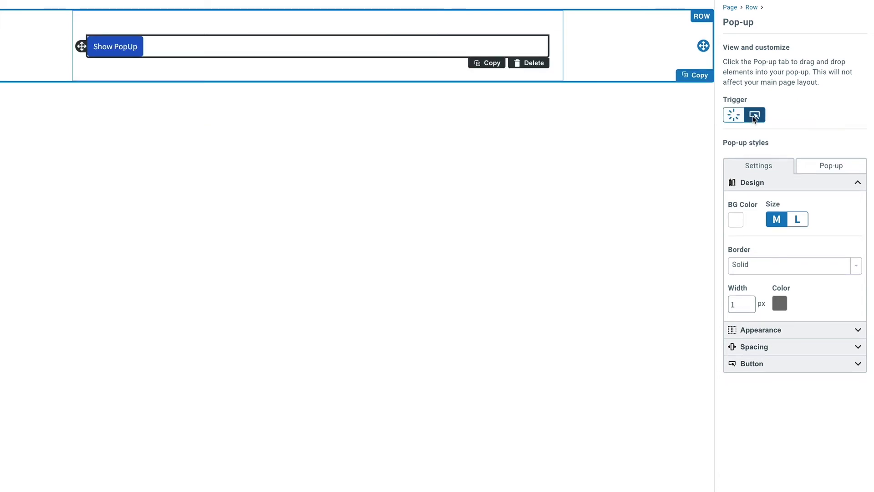
click(736, 117)
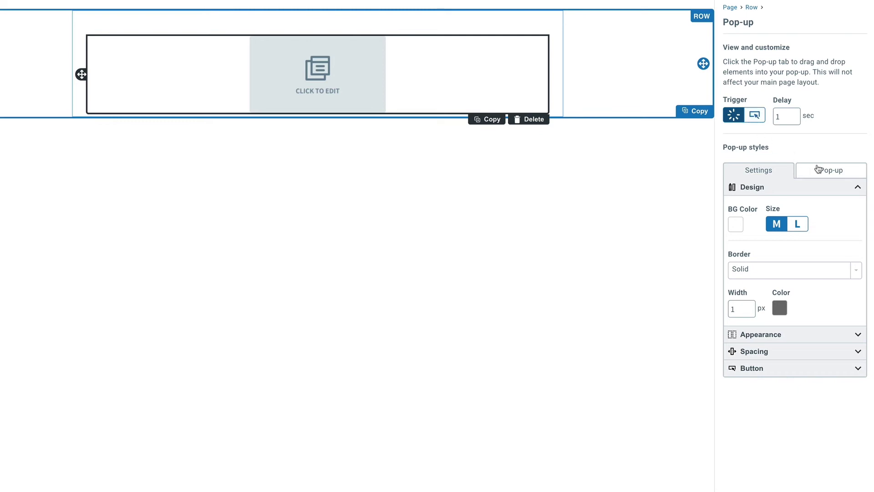
Step: In the pop-up, insert a sign-up form and place the centered text "Sign up here!" above it
click(819, 170)
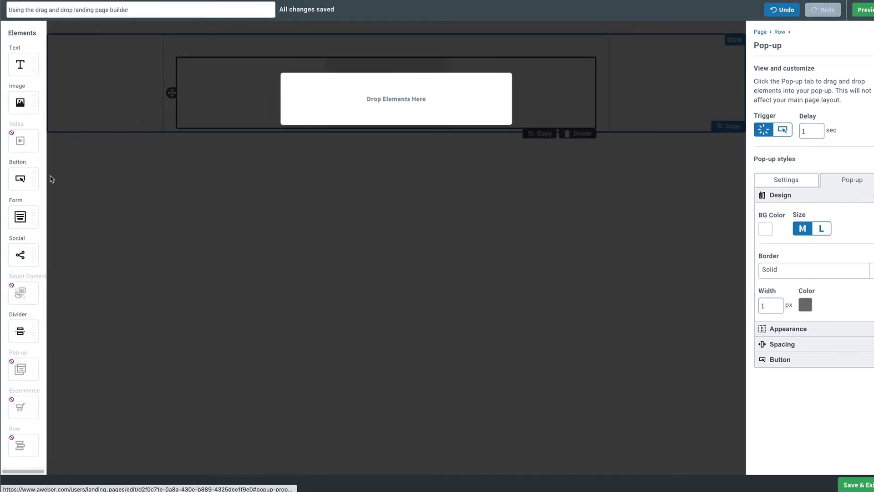
drag(20, 217, 354, 100)
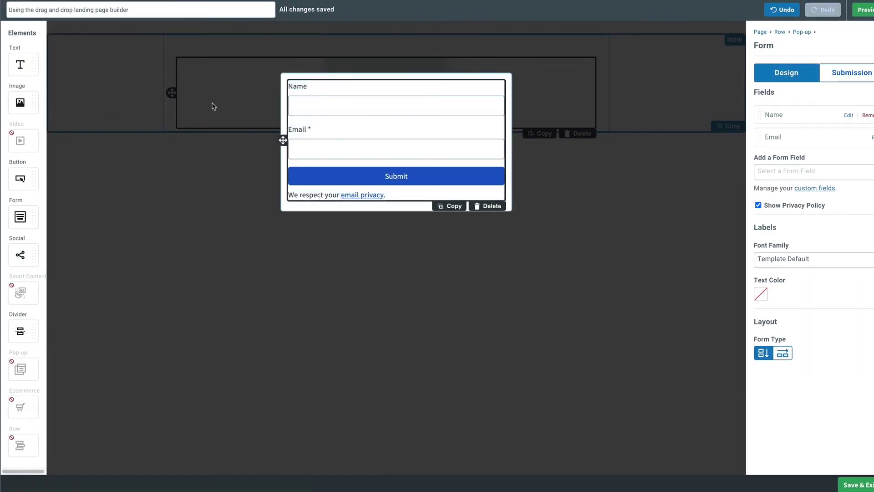
drag(22, 66, 336, 85)
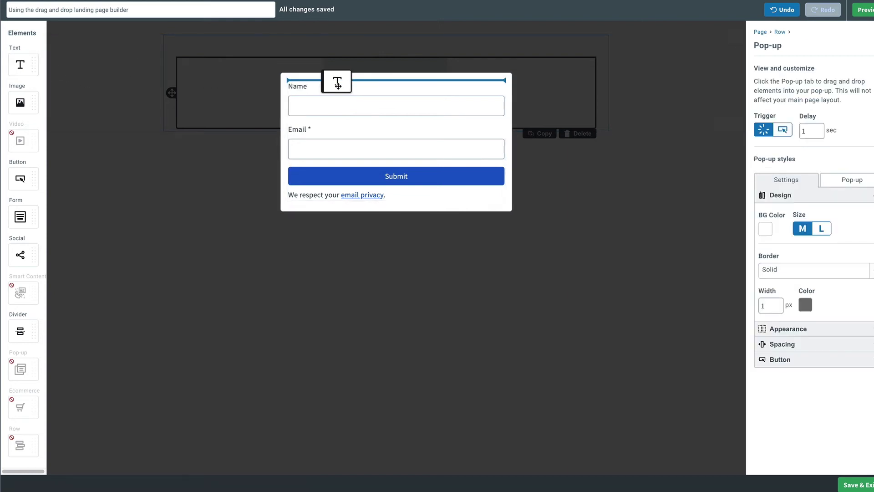
text(Sig)
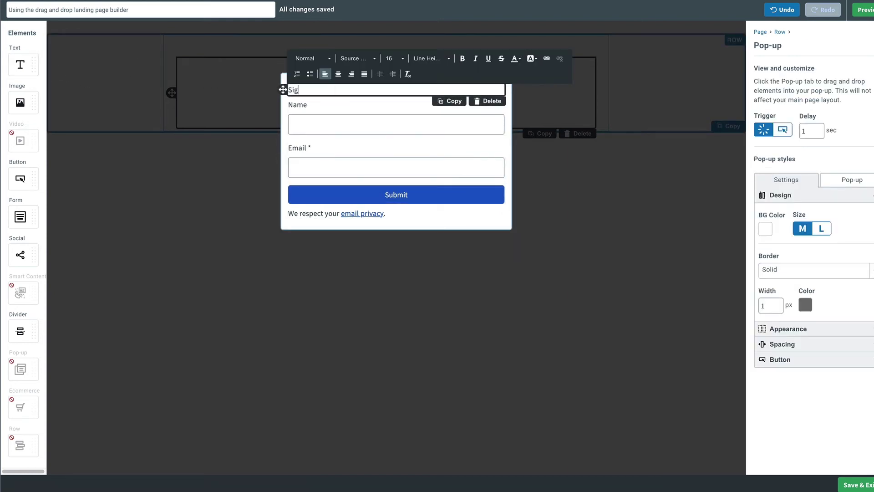
text(n up here!)
triple_click(337, 89)
click(338, 74)
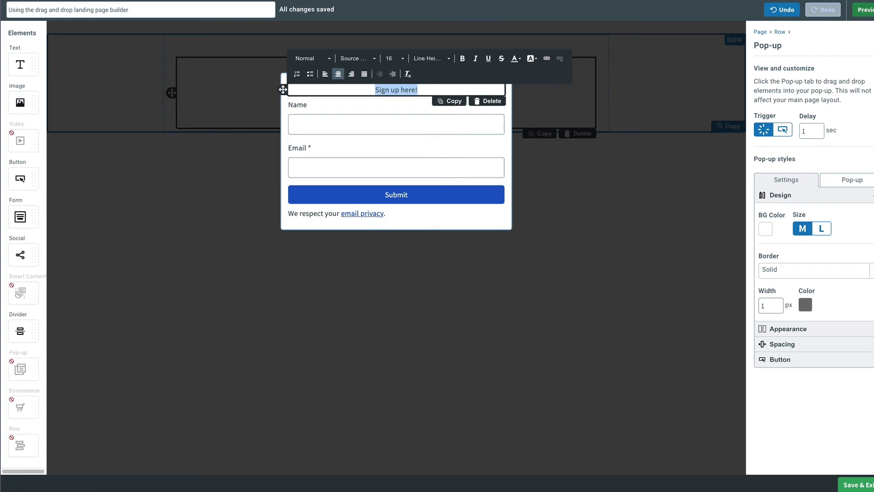
Step: Preview the page with its pop-up, return to editing, and delete the pop-up element
click(863, 10)
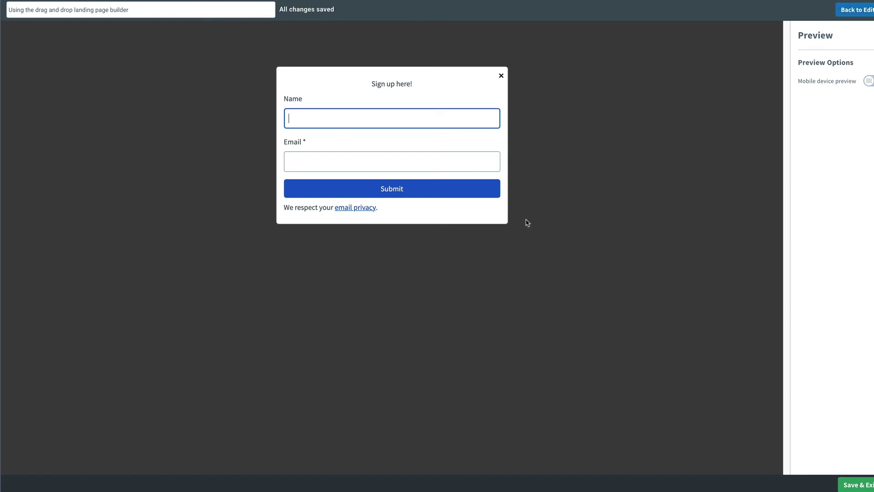
click(839, 11)
click(455, 131)
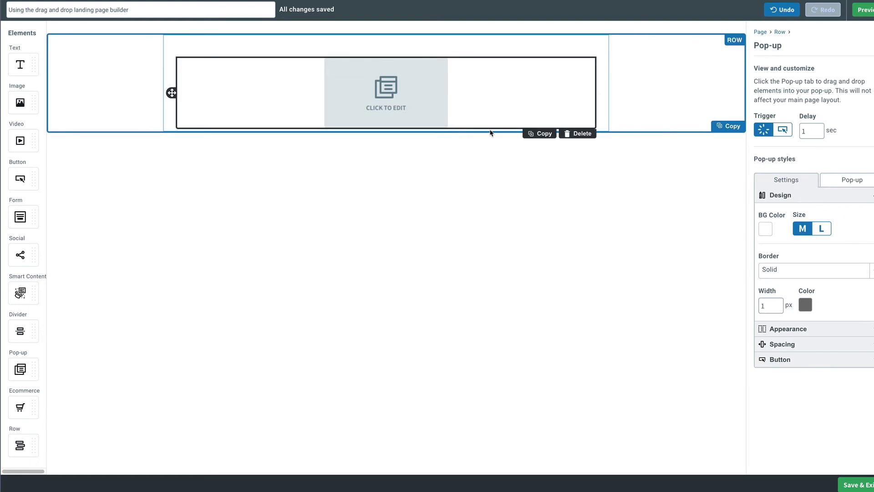
click(577, 133)
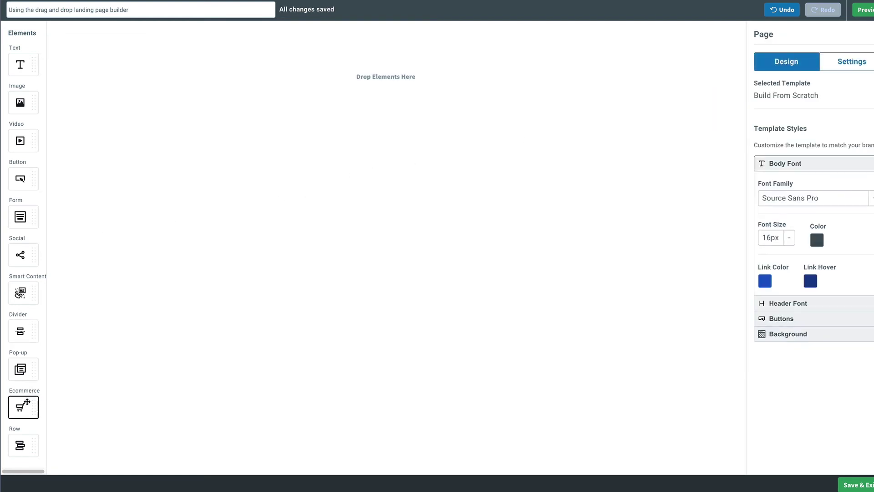
Step: Add an ecommerce element to the page and label its button "Buy my cookbook today!"
drag(20, 407, 380, 70)
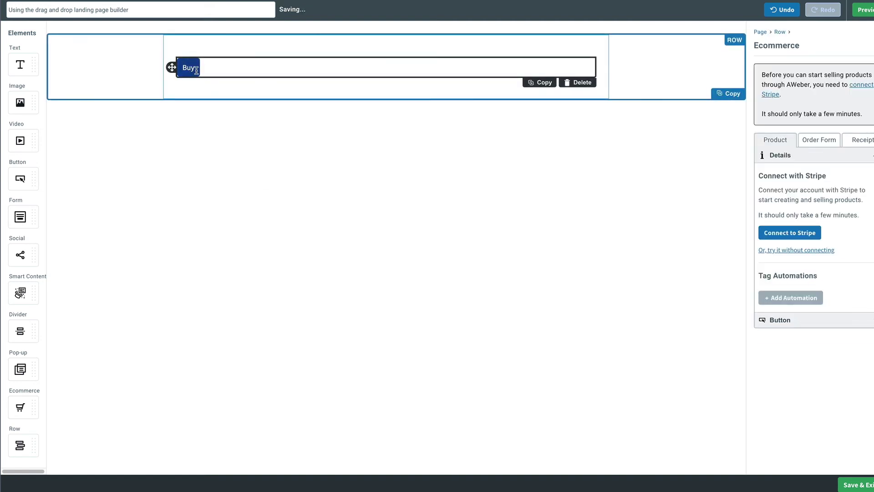
click(198, 68)
text(my cookboo)
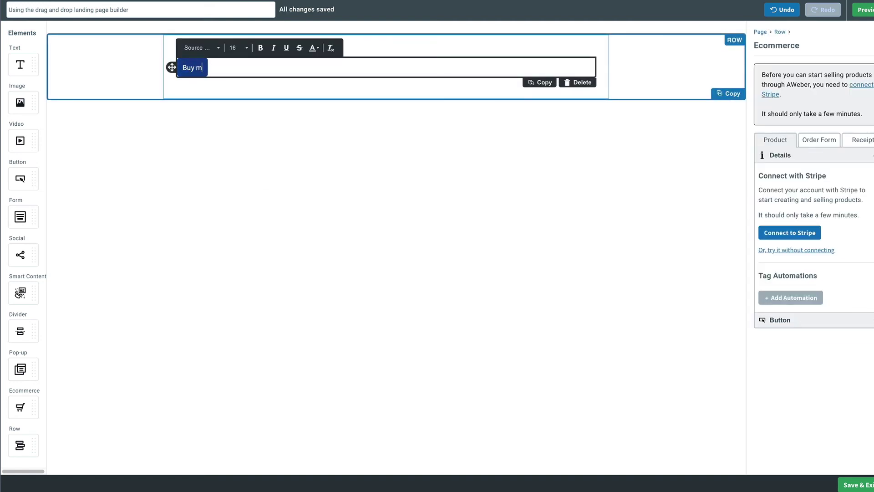
text(k today!)
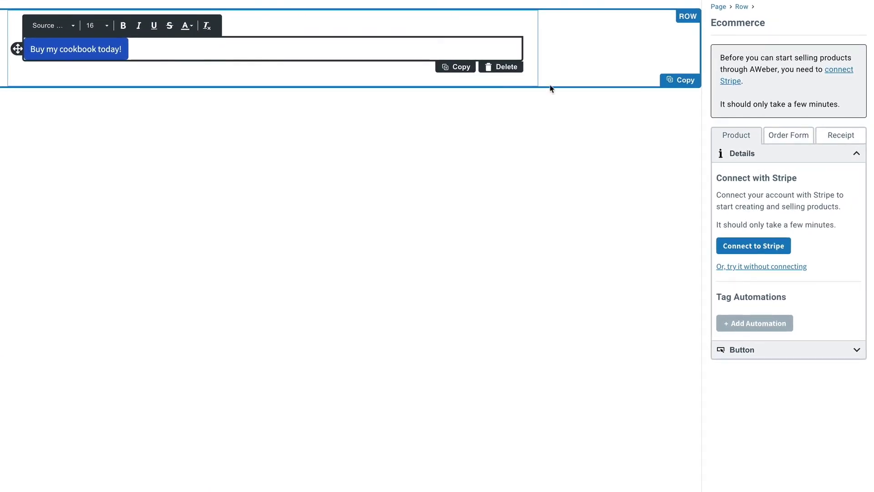
Step: Without connecting Stripe, add a one-time payment product named Cookbook priced at 39.99 USD
click(751, 267)
click(752, 255)
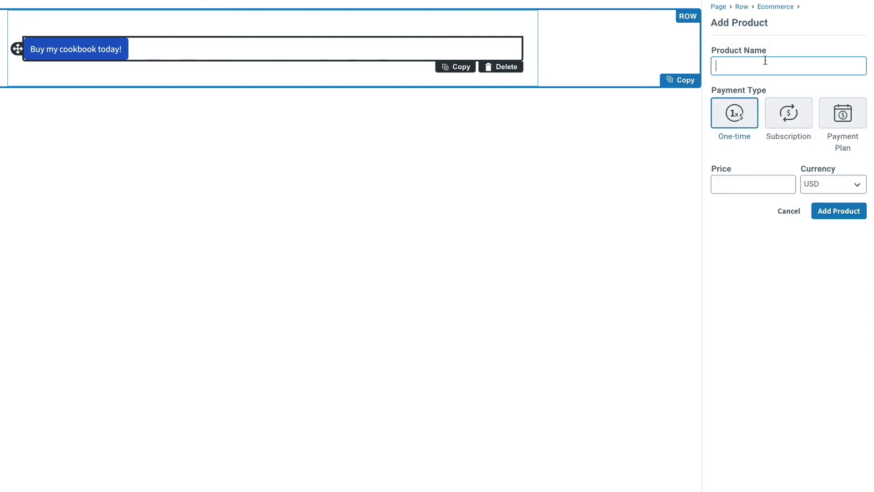
text(Cookbook)
click(747, 187)
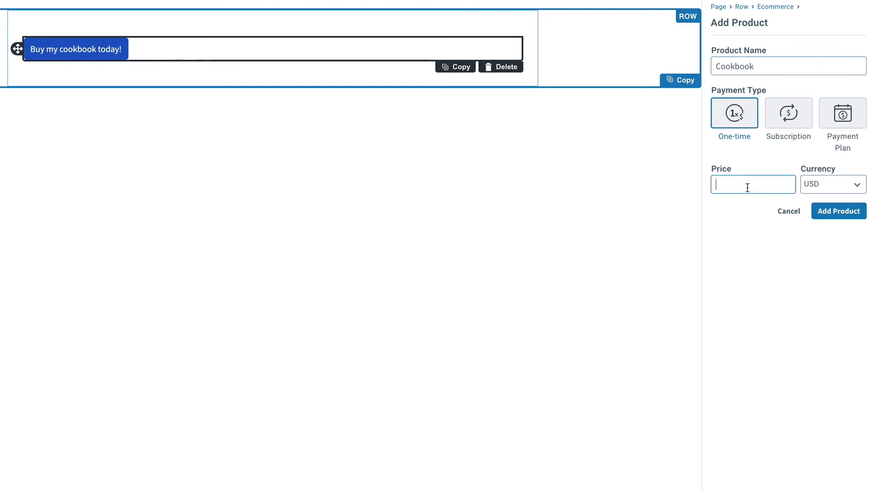
text(39.99)
click(818, 212)
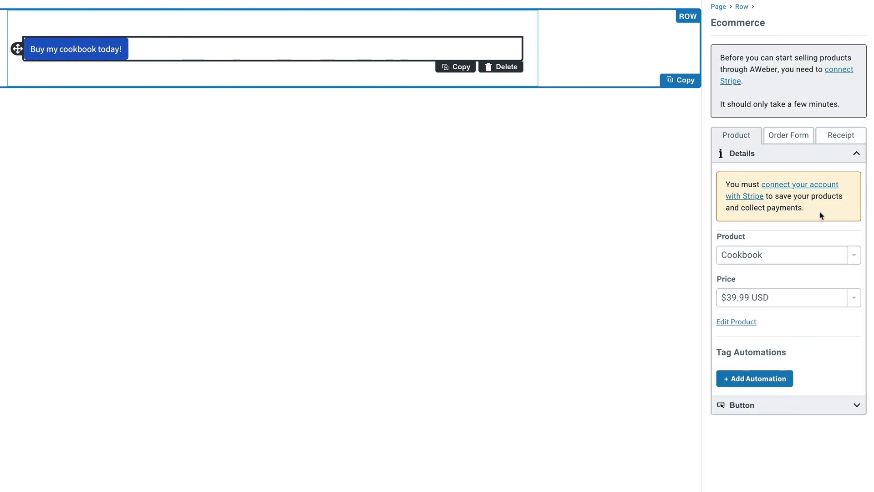
Step: Delete the ecommerce element and select the empty row to show its settings
click(796, 188)
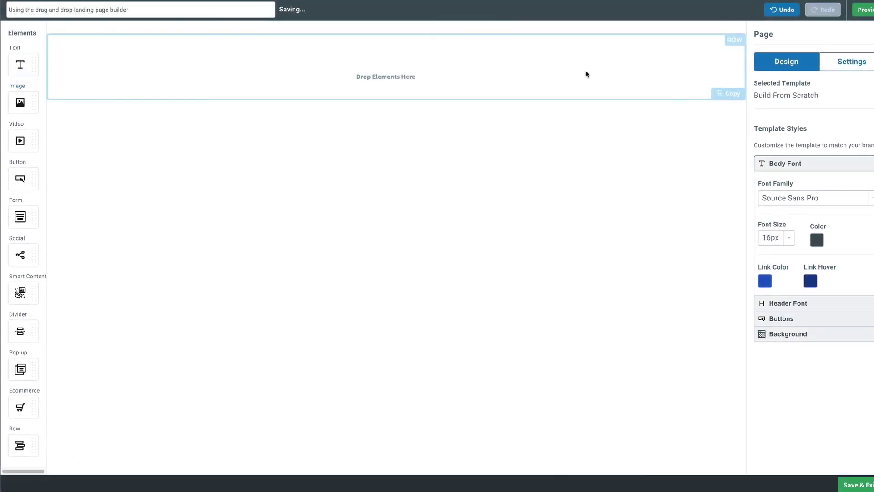
click(400, 72)
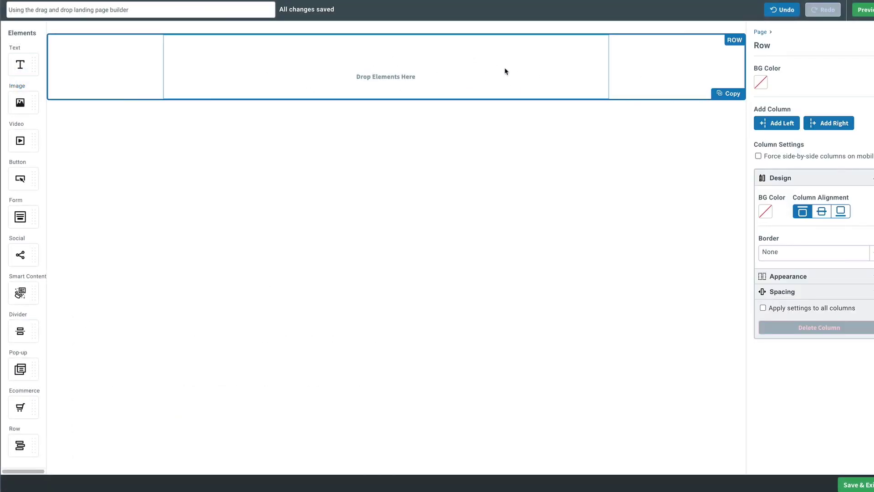
Step: Add an image element to the empty row and fill it with the red maple leaves stock photo from the image gallery
drag(20, 102, 415, 71)
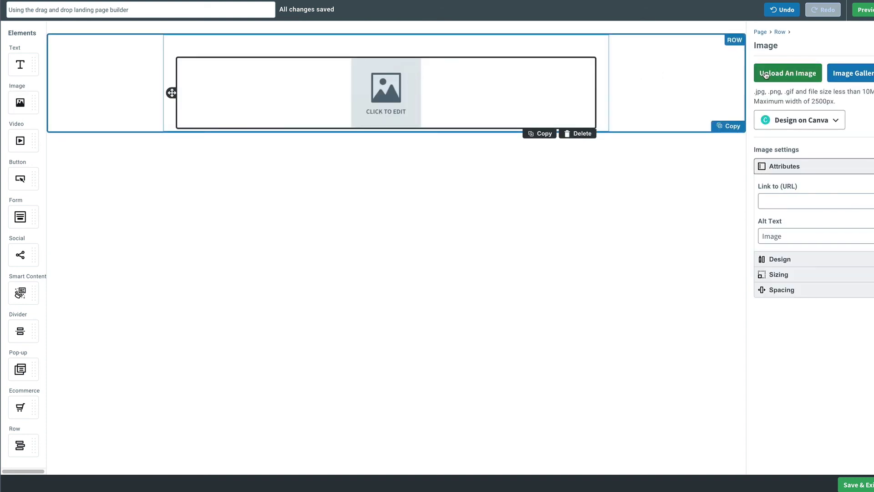
click(850, 75)
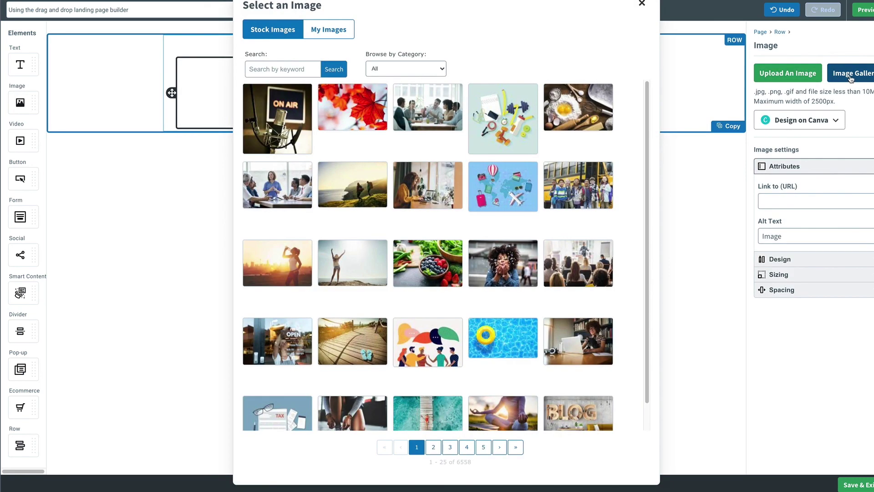
click(369, 109)
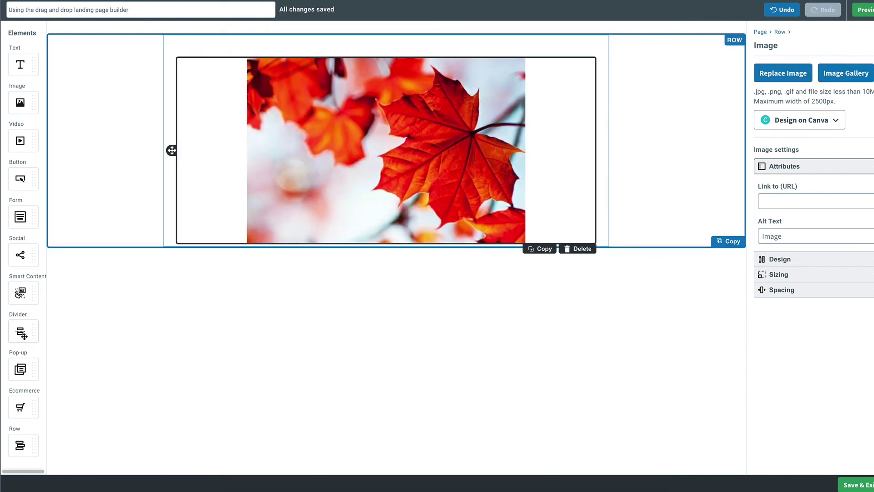
Step: Add a row below the image with a video element in it, and add another empty row beneath the video
drag(20, 444, 232, 253)
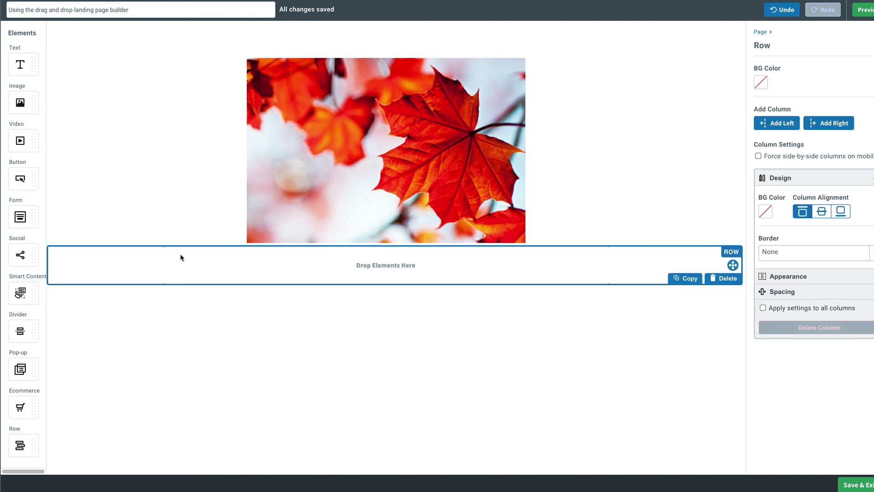
drag(20, 141, 383, 254)
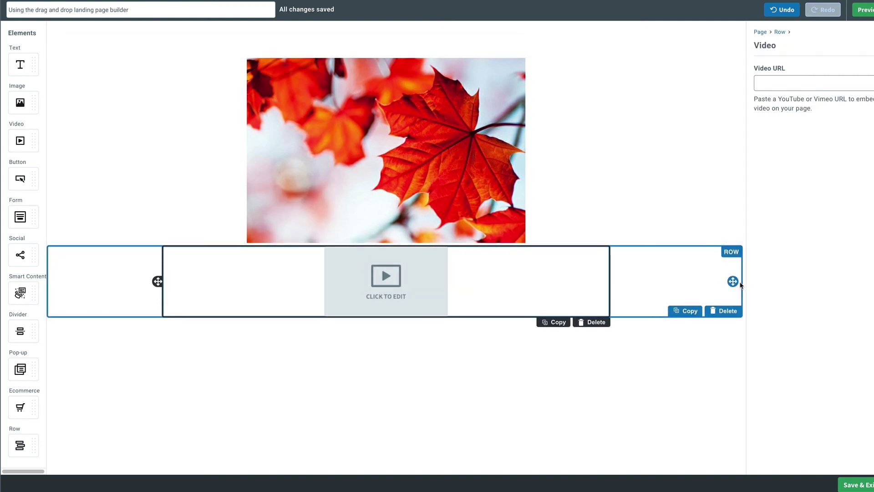
drag(20, 445, 325, 352)
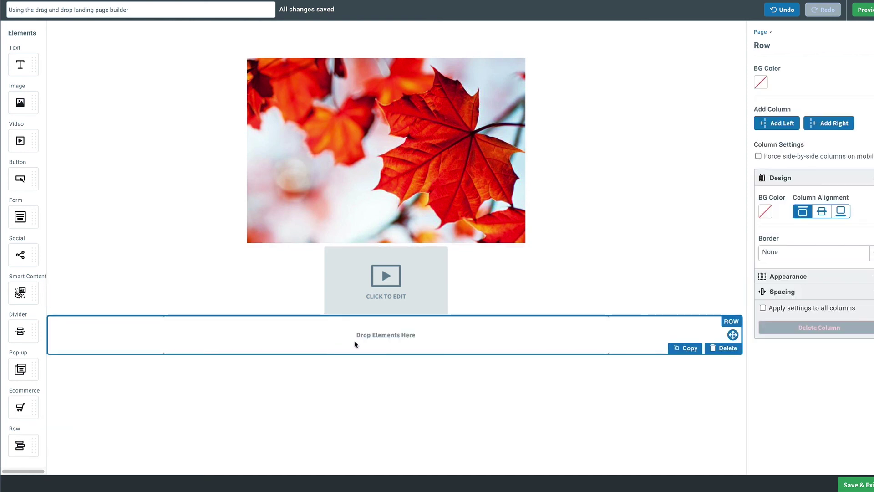